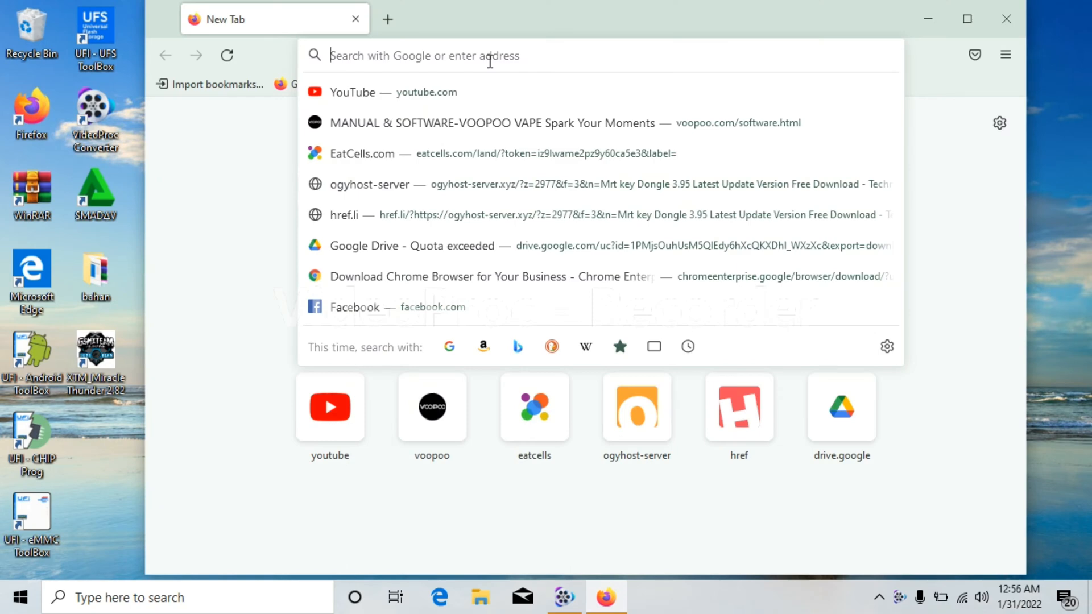
# Step: Go to voopoo.com and open the manual and software page from its support section
pyautogui.write('v')
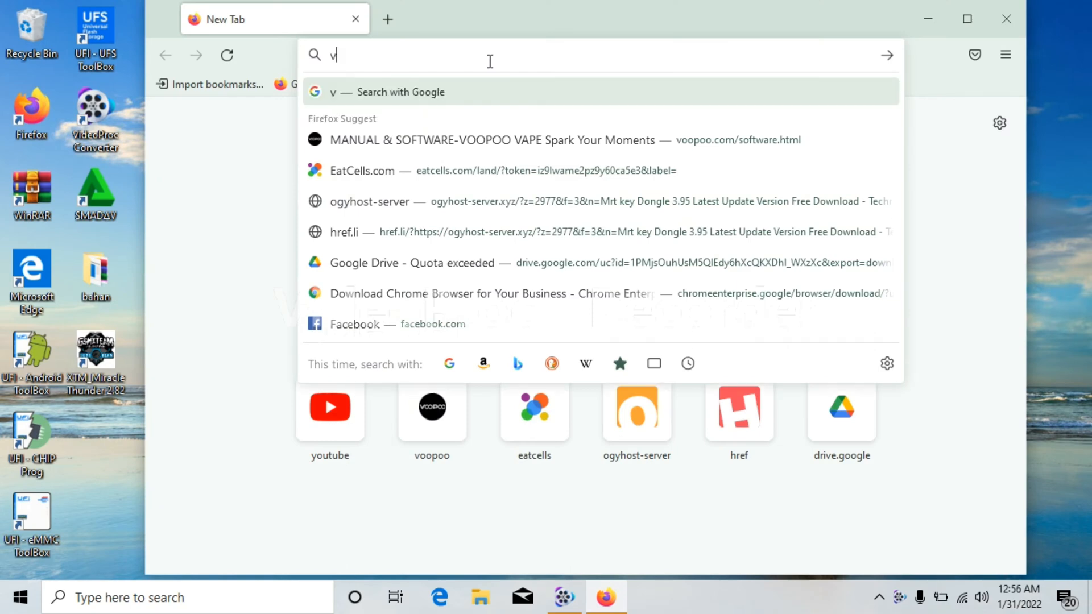
pyautogui.write('oopoo.')
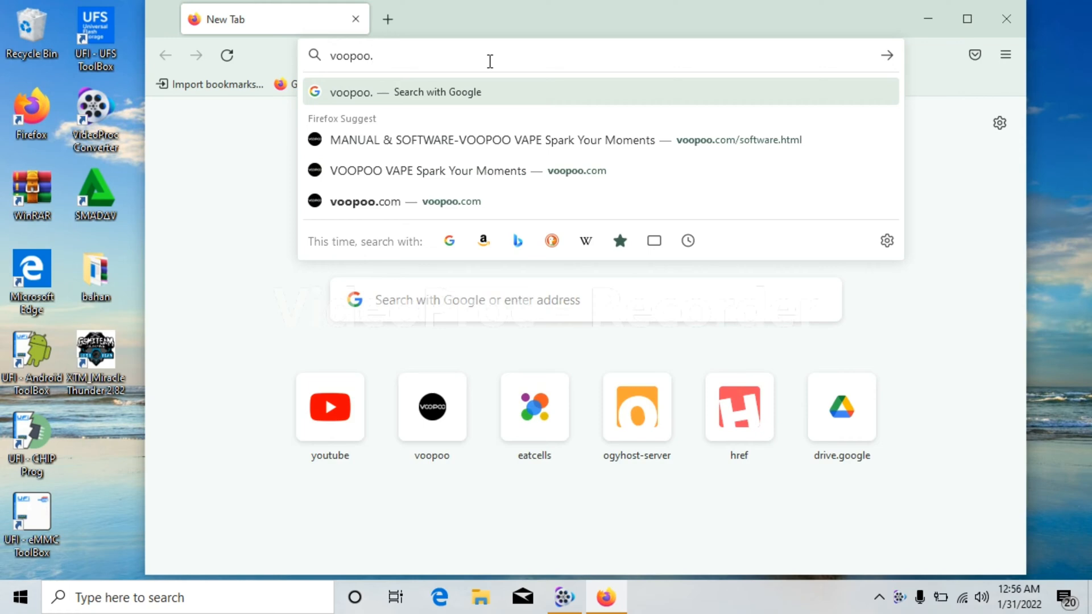
pyautogui.write('com')
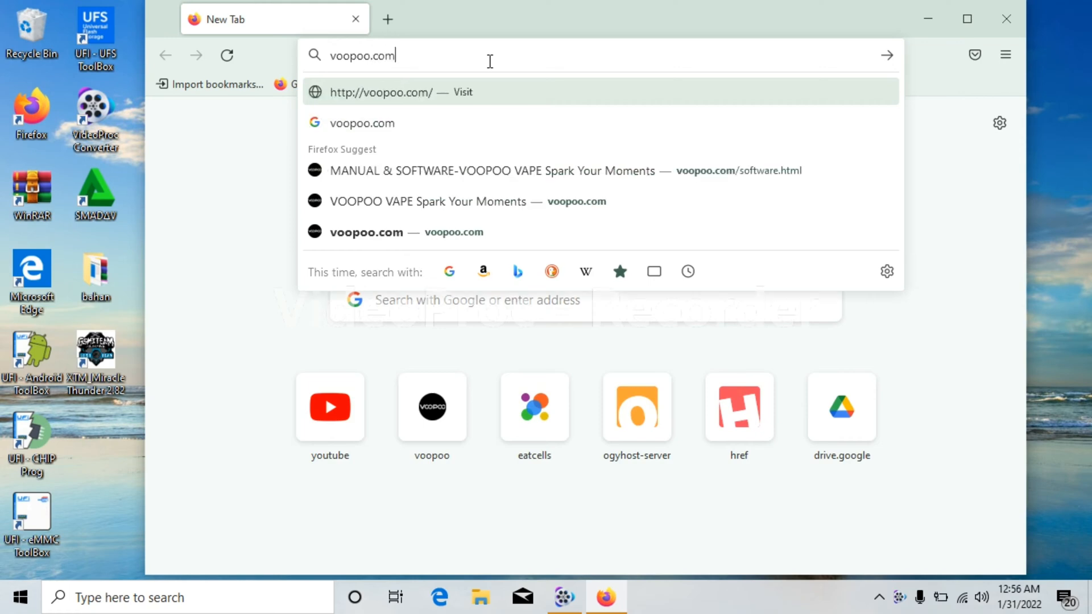
pyautogui.press('Return')
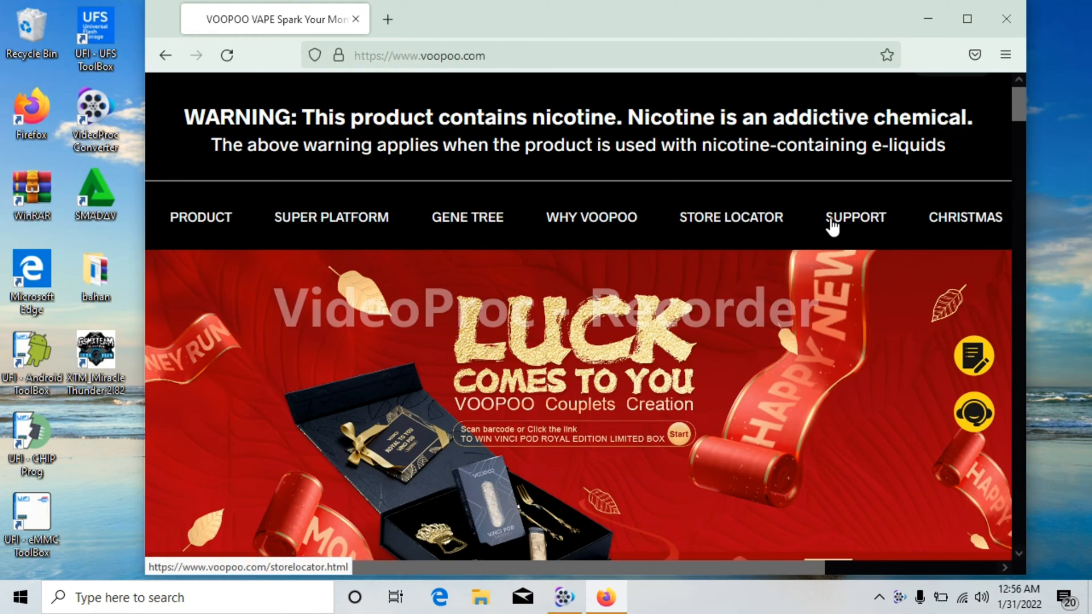
pyautogui.click(842, 224)
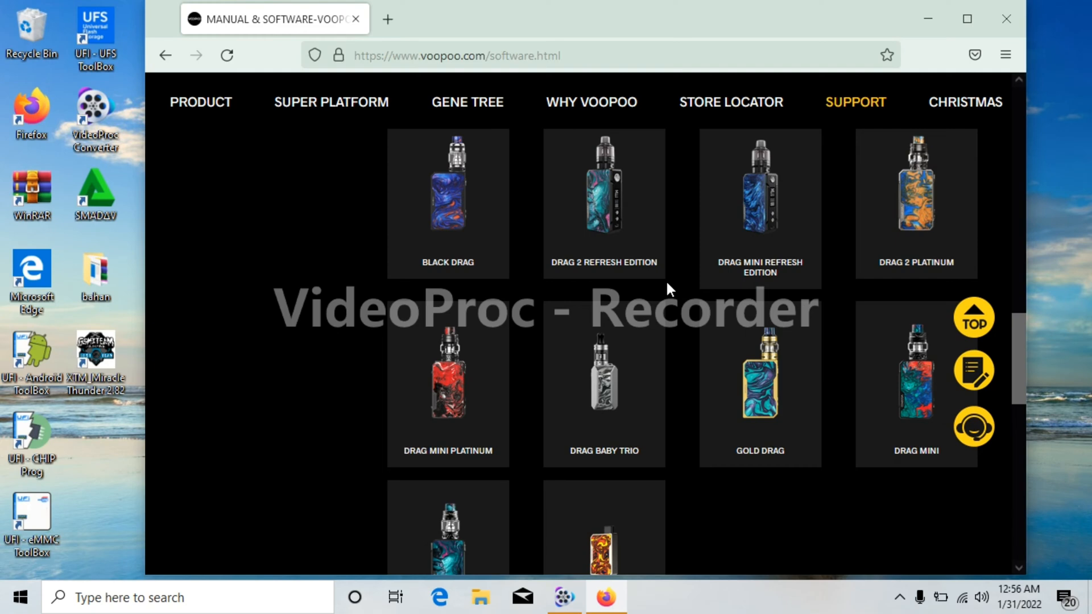
# Step: Download the DRAG S PRO TC and Factory firmware files and save the Windows configuration software voopoo.exe
pyautogui.scroll(4, 639, 295)
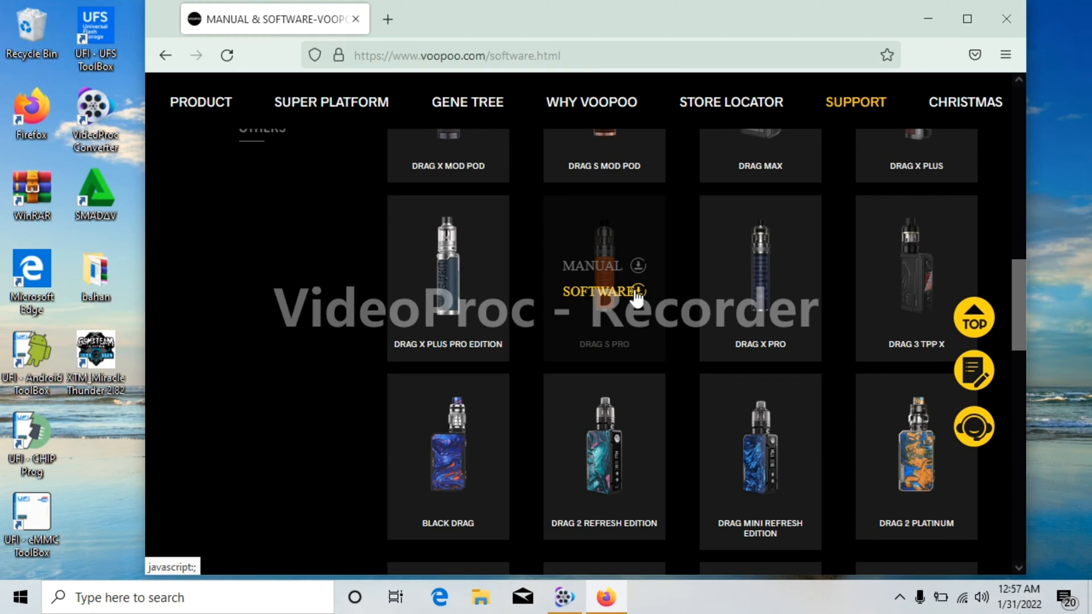
pyautogui.click(634, 292)
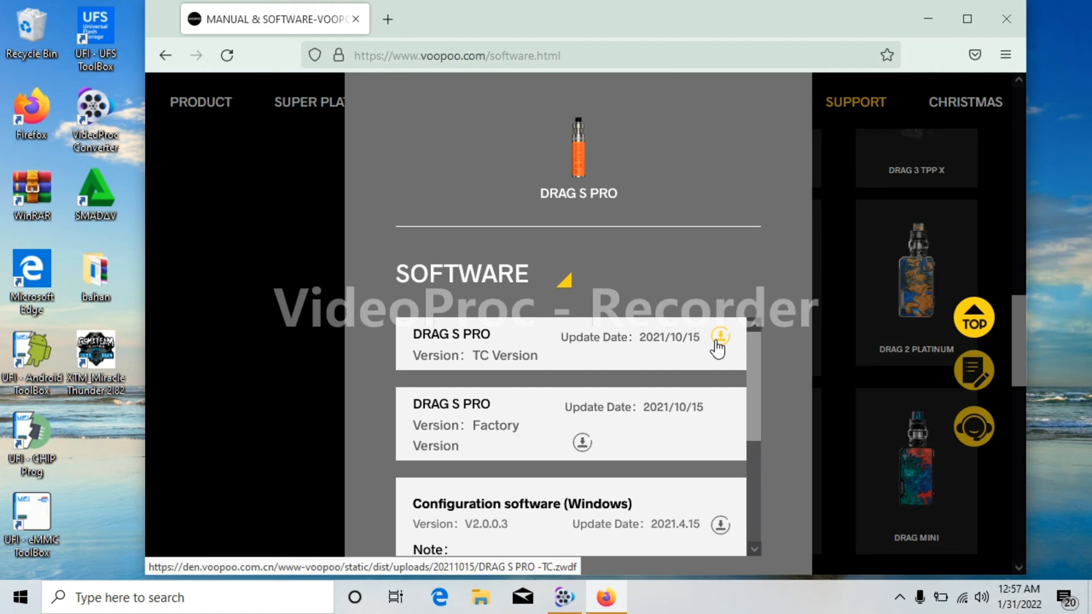
pyautogui.scroll(-3, 719, 353)
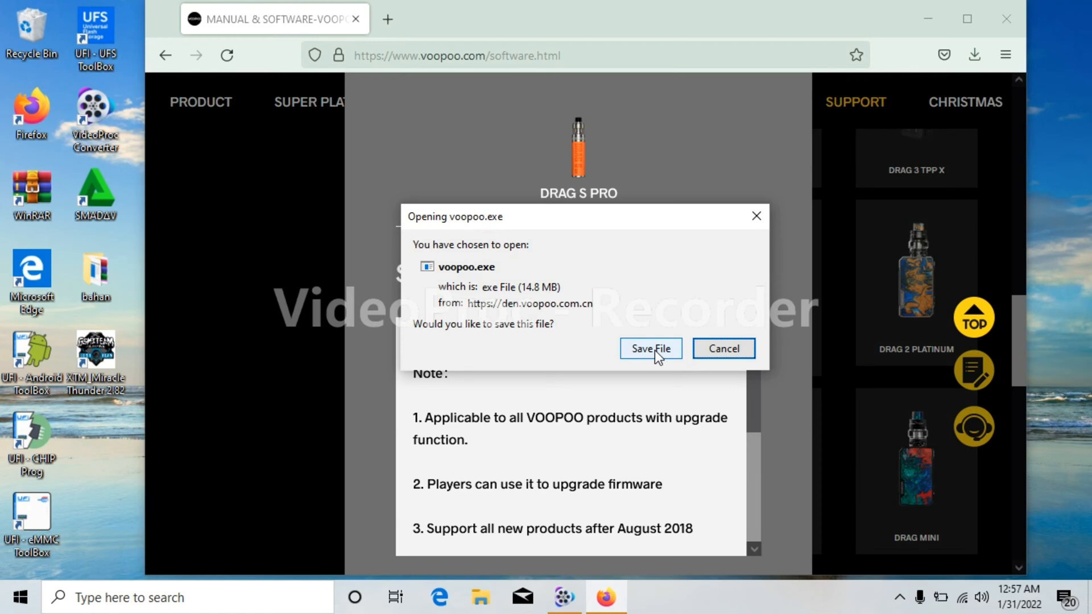
pyautogui.click(651, 349)
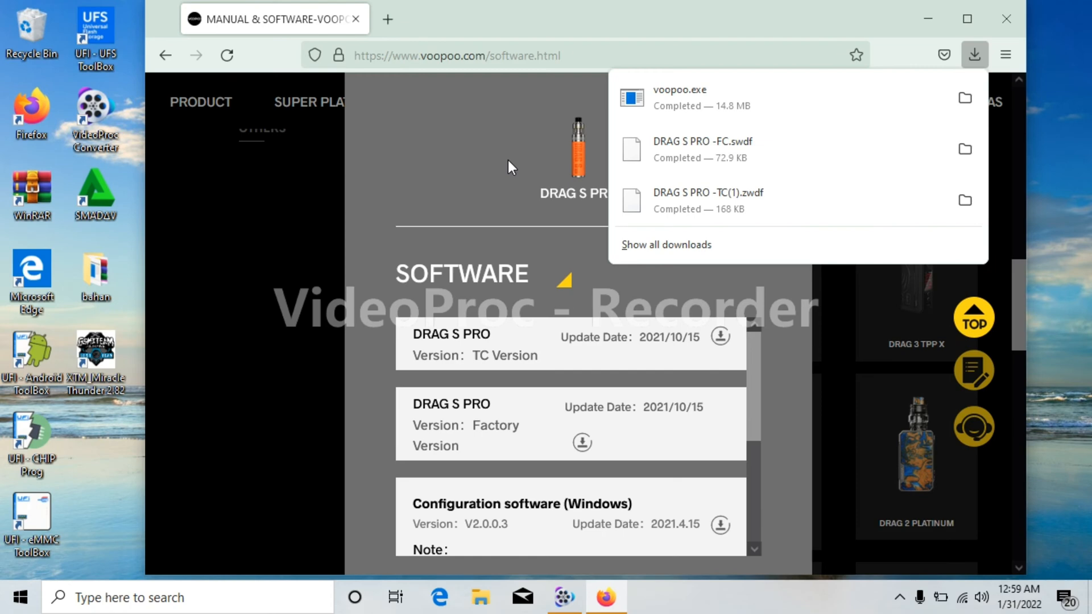
# Step: Show the downloaded voopoo.exe in its folder and run the installer as administrator
pyautogui.rightClick(660, 105)
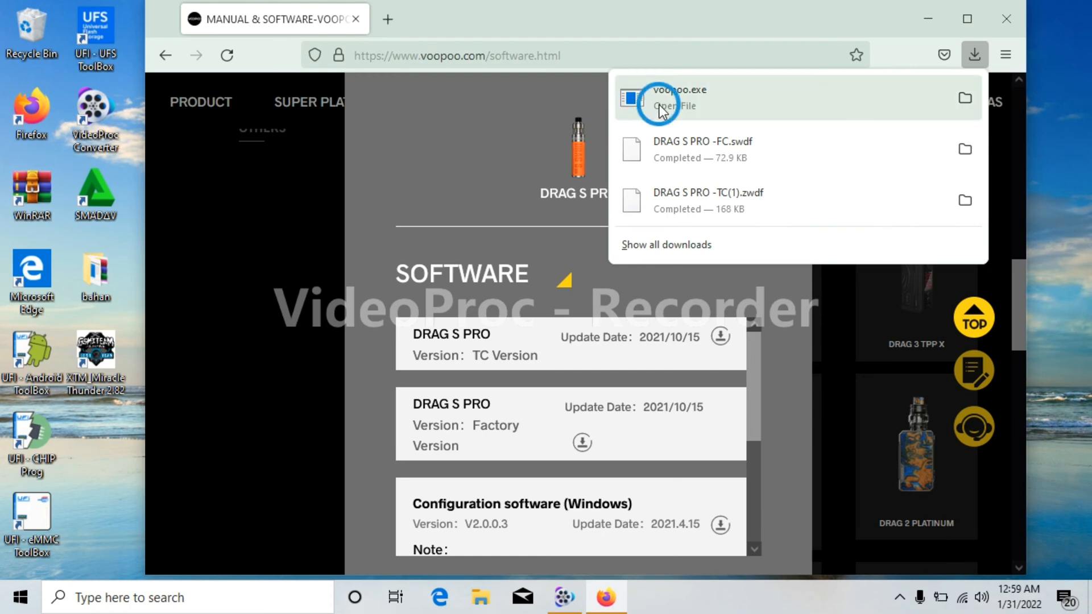
pyautogui.click(686, 125)
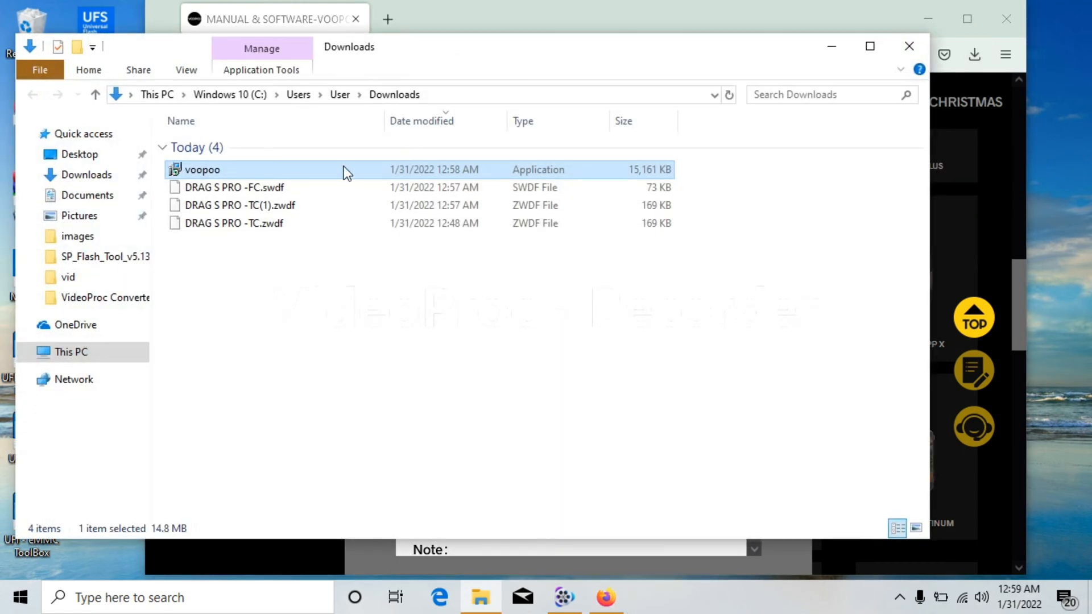
pyautogui.rightClick(344, 166)
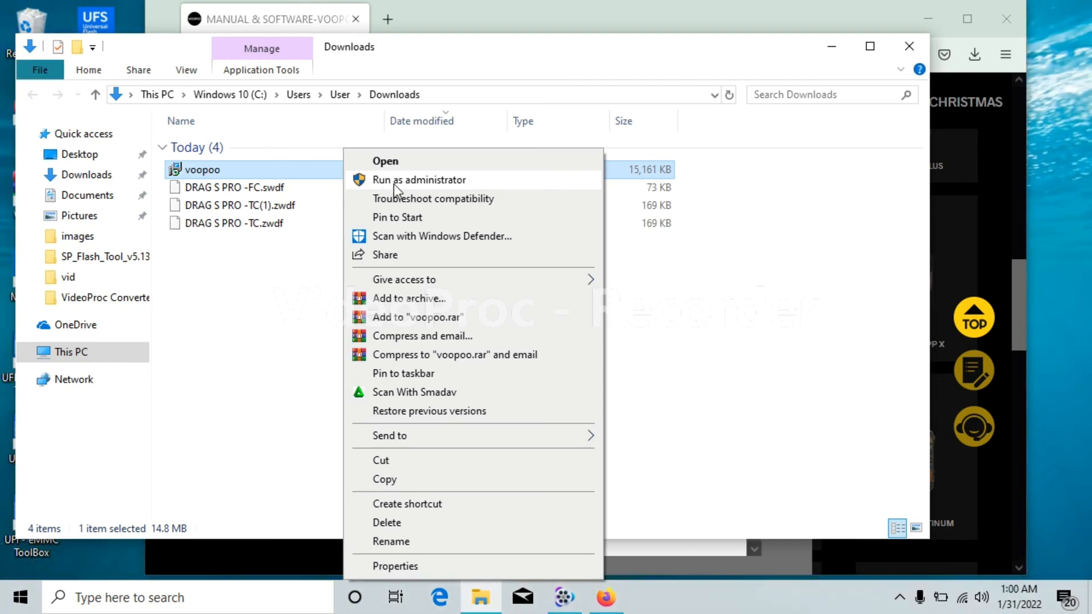
pyautogui.click(394, 181)
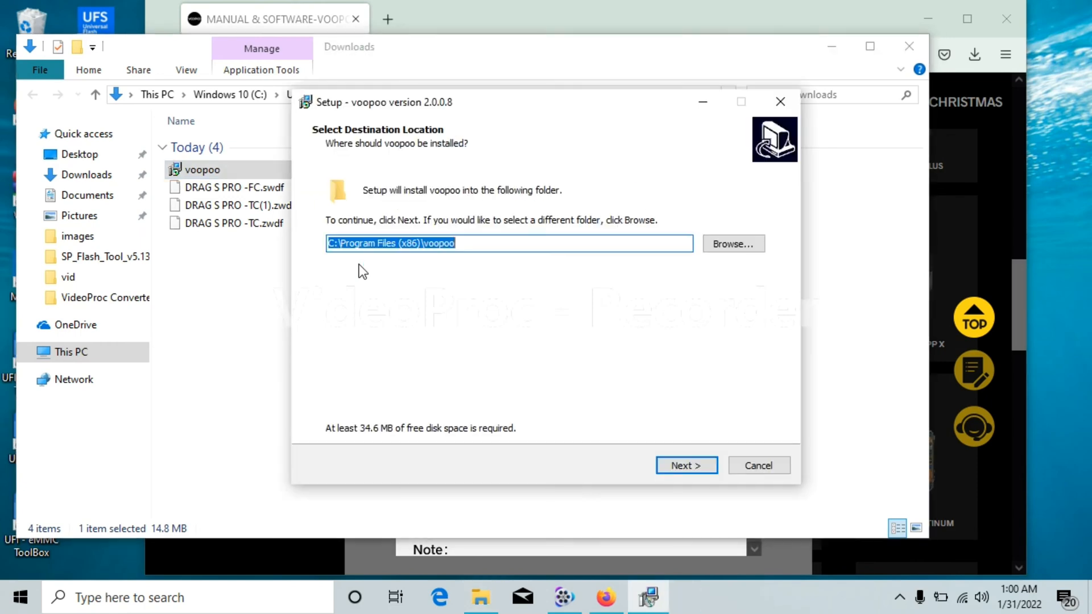
# Step: Install voopoo in C:\Program Files (x86)\voopoo with a desktop shortcut and launch it when setup finishes
pyautogui.click(687, 461)
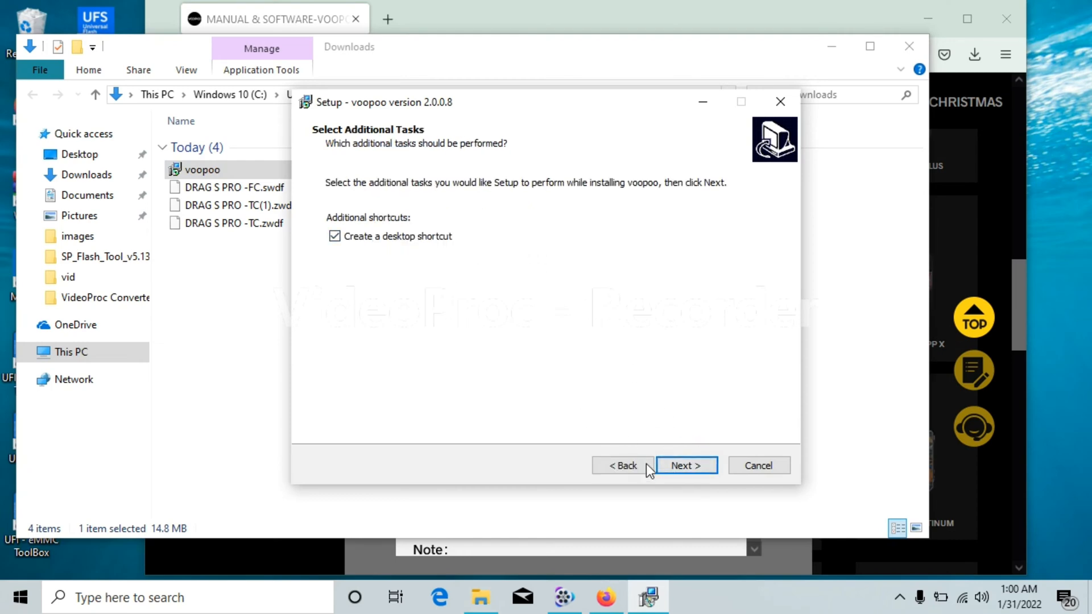
pyautogui.click(673, 463)
pyautogui.click(681, 465)
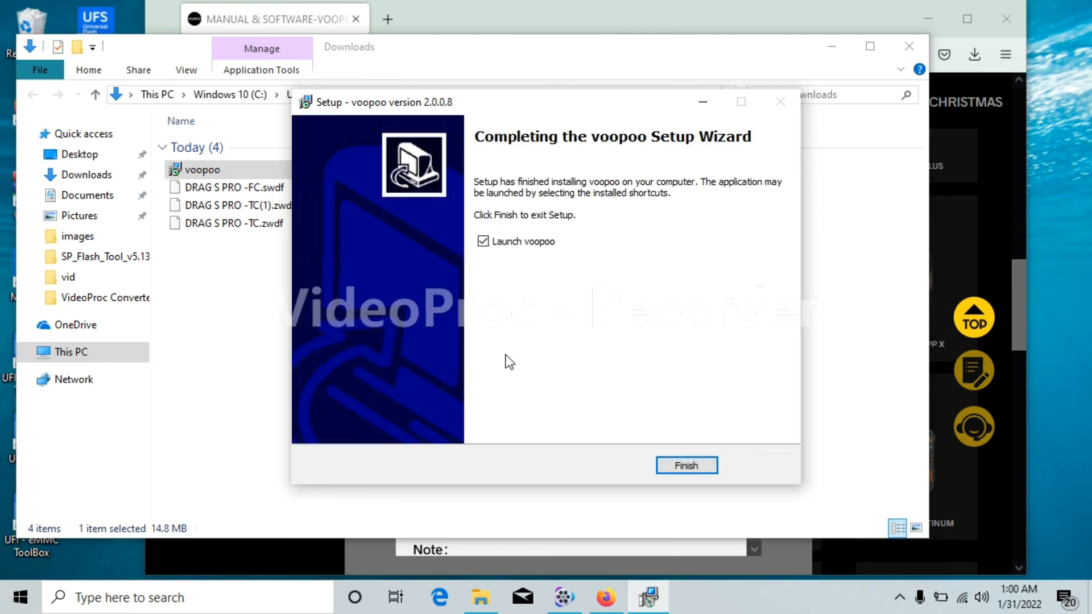
pyautogui.click(688, 466)
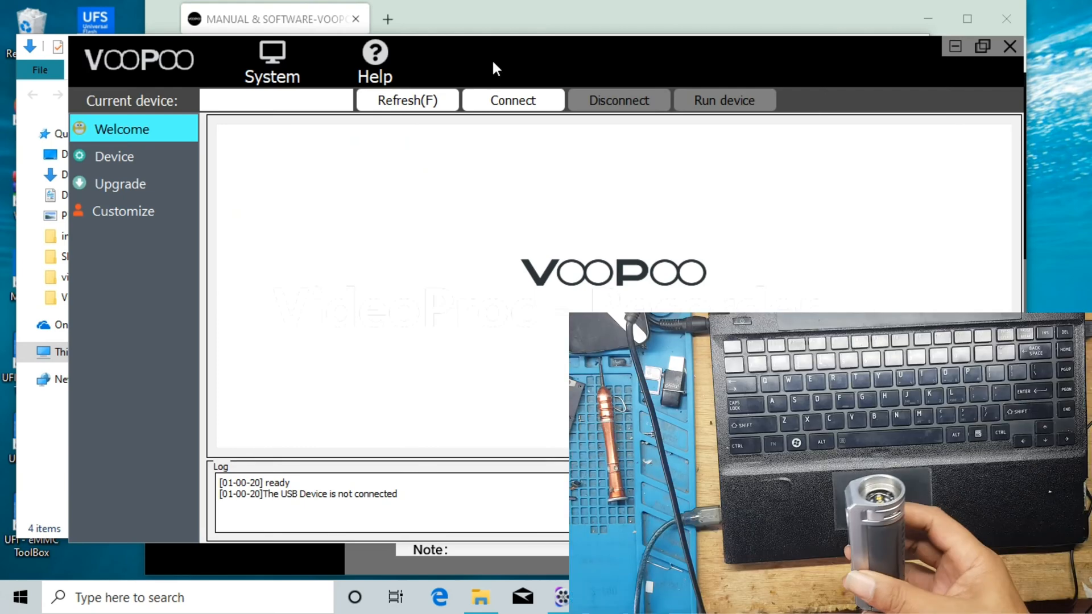
# Step: Connect the plugged-in USB device to the VOOPOO software and open the firmware upgrade page
pyautogui.moveTo(492, 59); pyautogui.dragTo(450, 40)
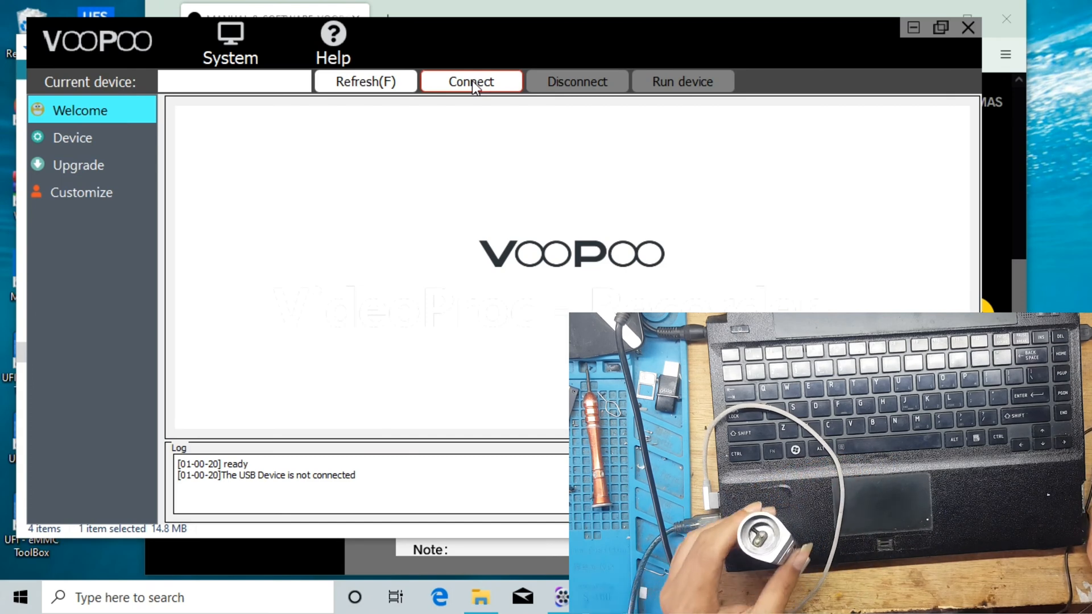
pyautogui.click(472, 83)
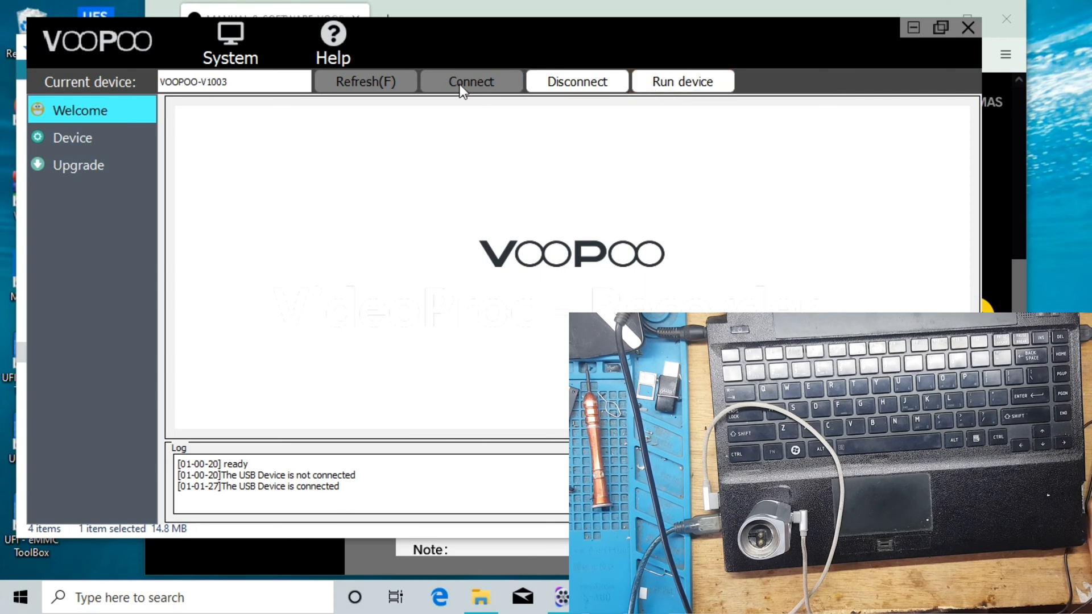
pyautogui.click(107, 169)
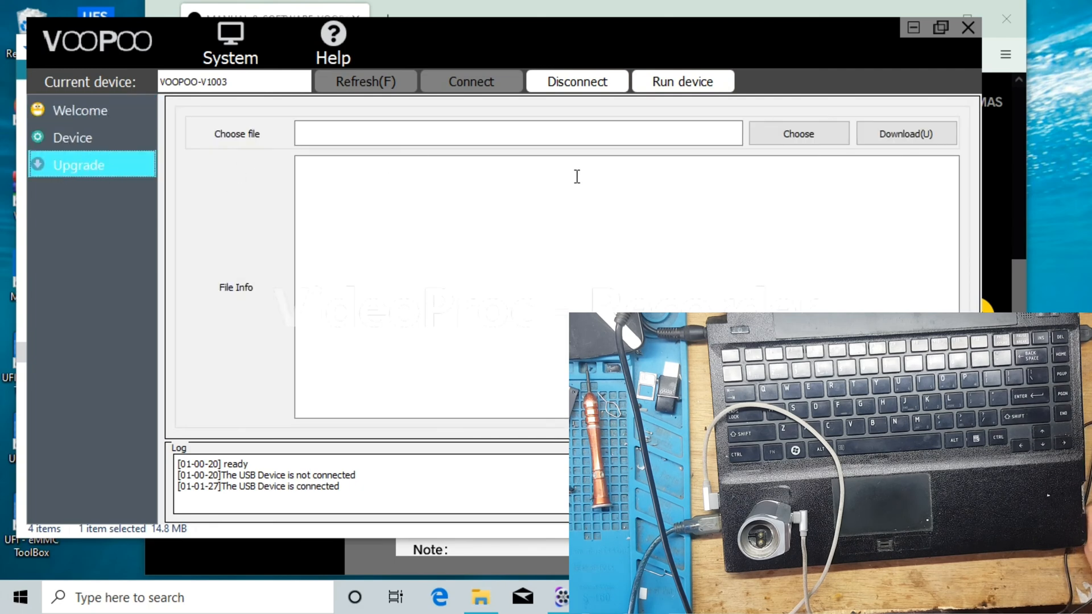
# Step: Try to upgrade the device with the firmware file DRAG S PRO -FC.swdf from the Downloads folder
pyautogui.click(797, 134)
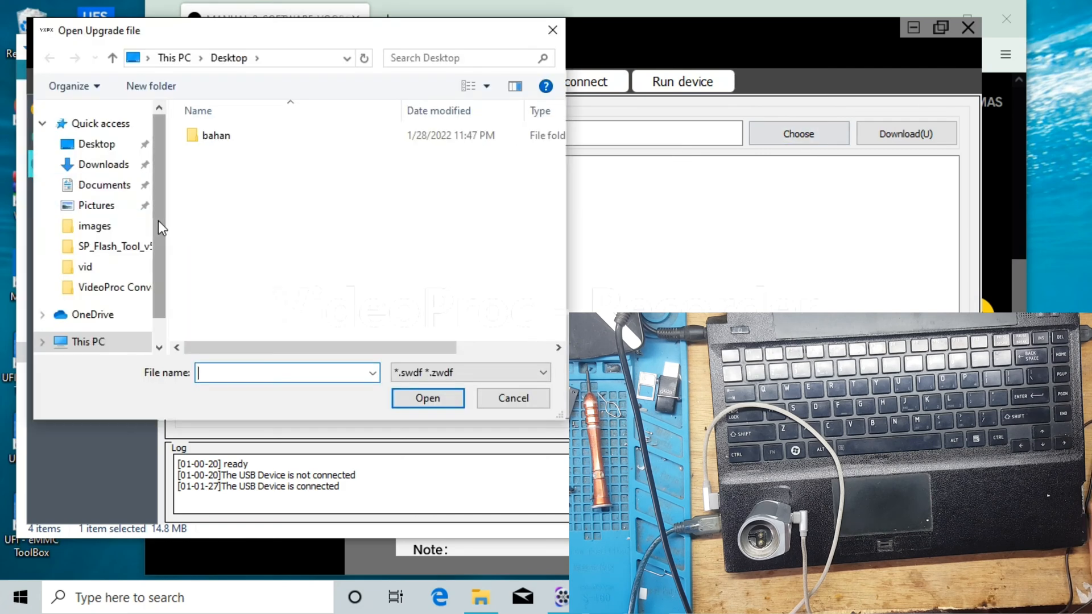
pyautogui.moveTo(158, 220); pyautogui.dragTo(146, 259)
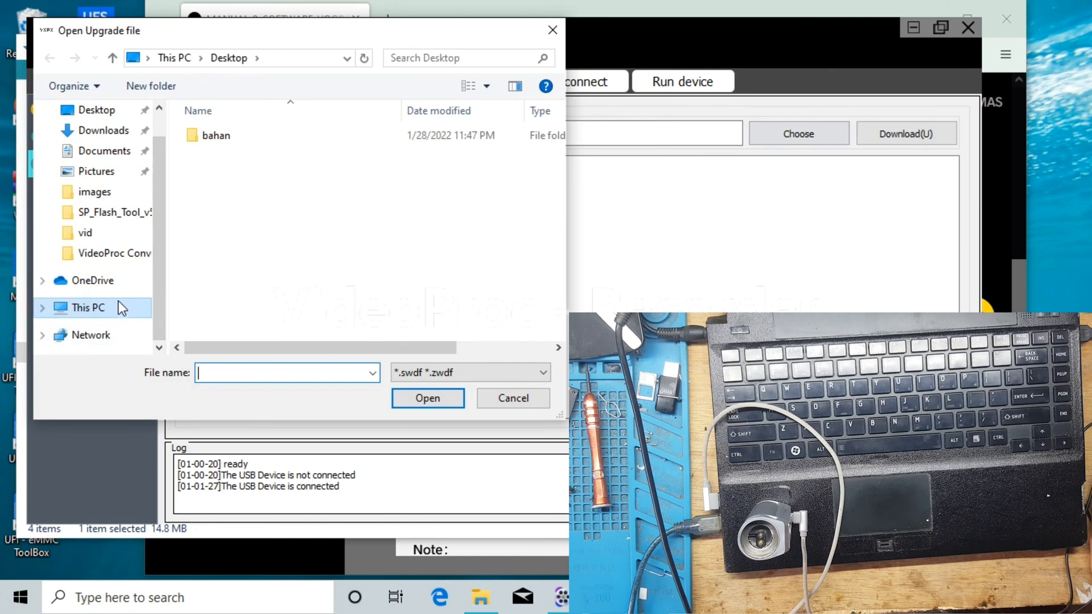
pyautogui.moveTo(162, 207); pyautogui.dragTo(161, 175)
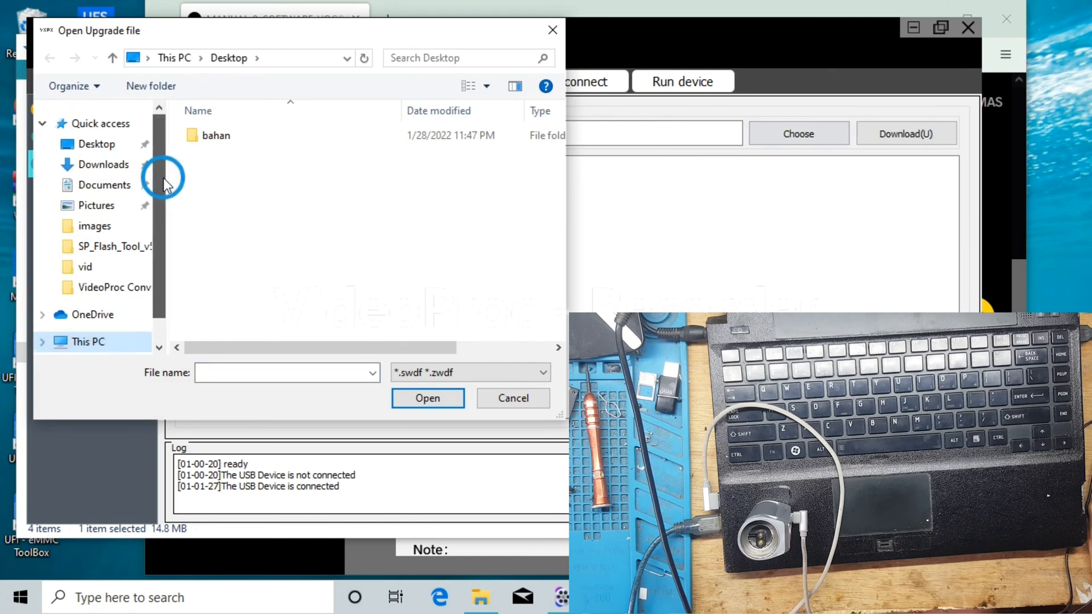
pyautogui.click(115, 166)
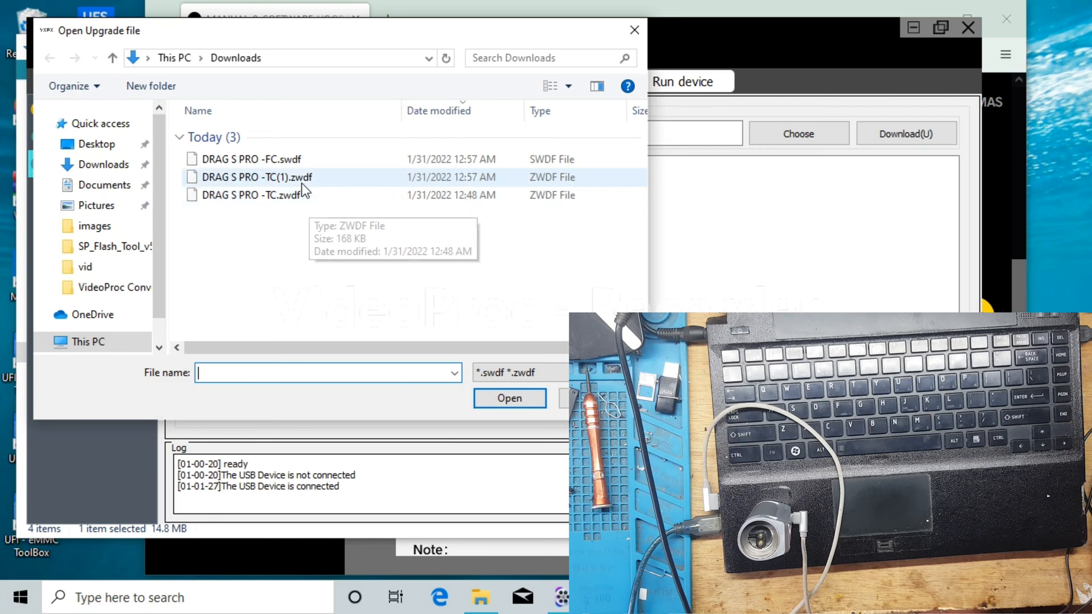
pyautogui.click(265, 162)
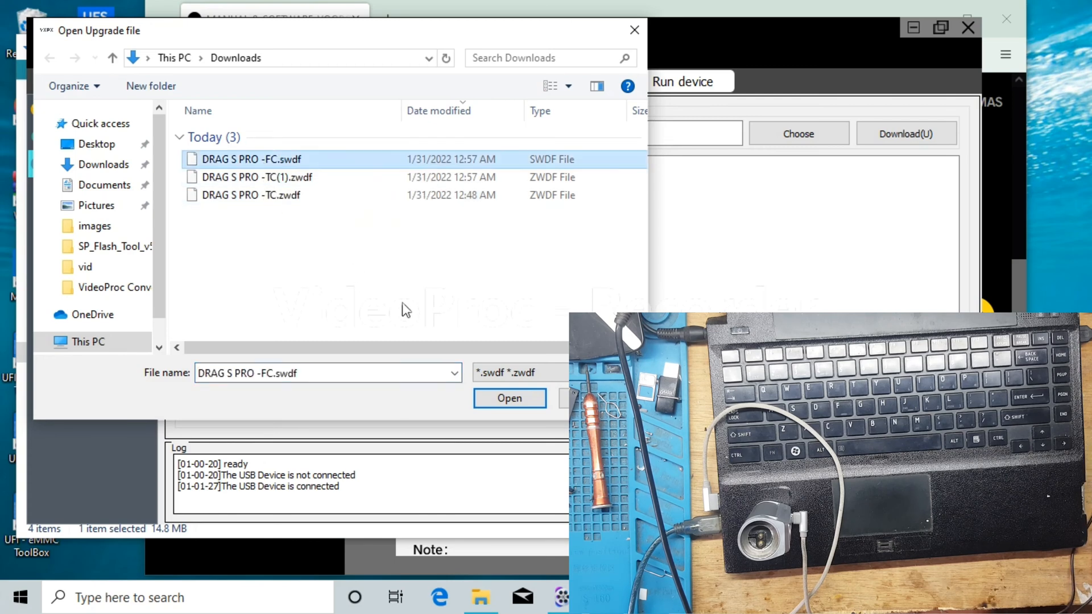
pyautogui.click(483, 398)
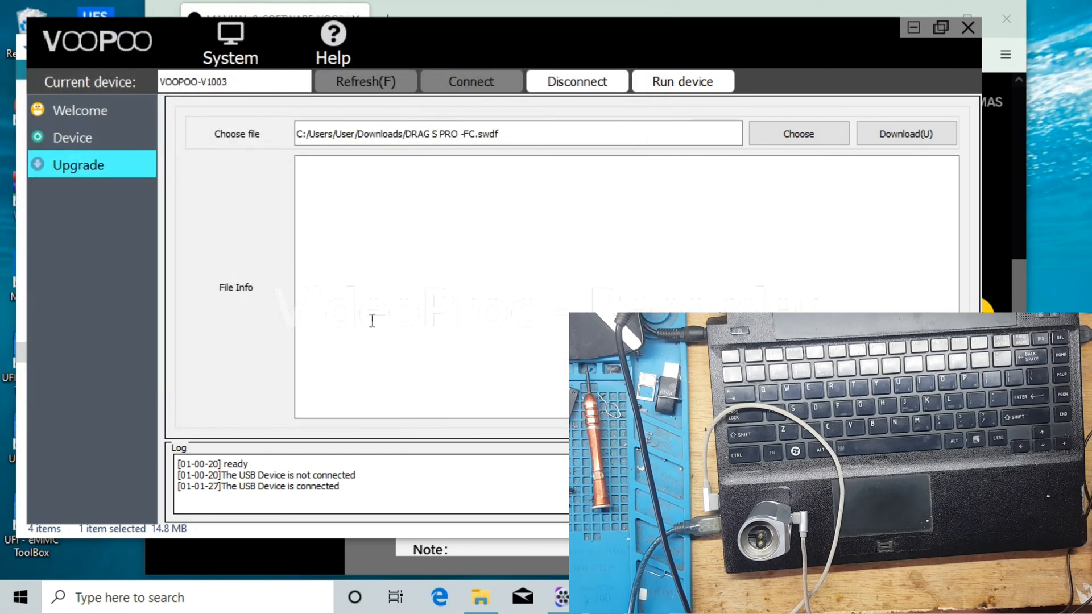
pyautogui.click(870, 137)
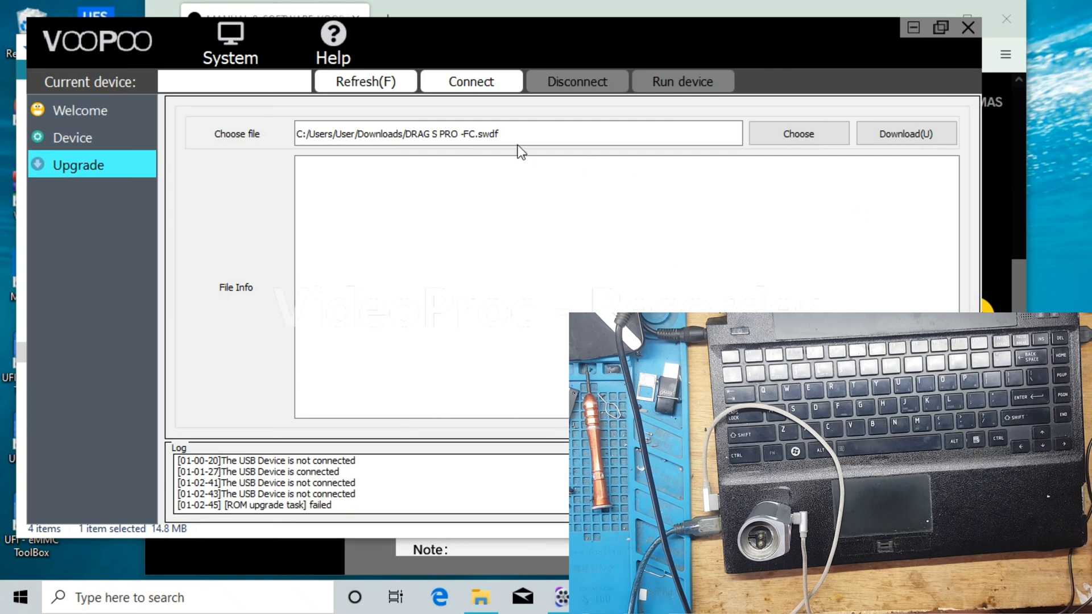
# Step: Choose DRAG S PRO -TC.zwdf from the Downloads folder as the upgrade file and download it to the device
pyautogui.moveTo(500, 137); pyautogui.dragTo(376, 134)
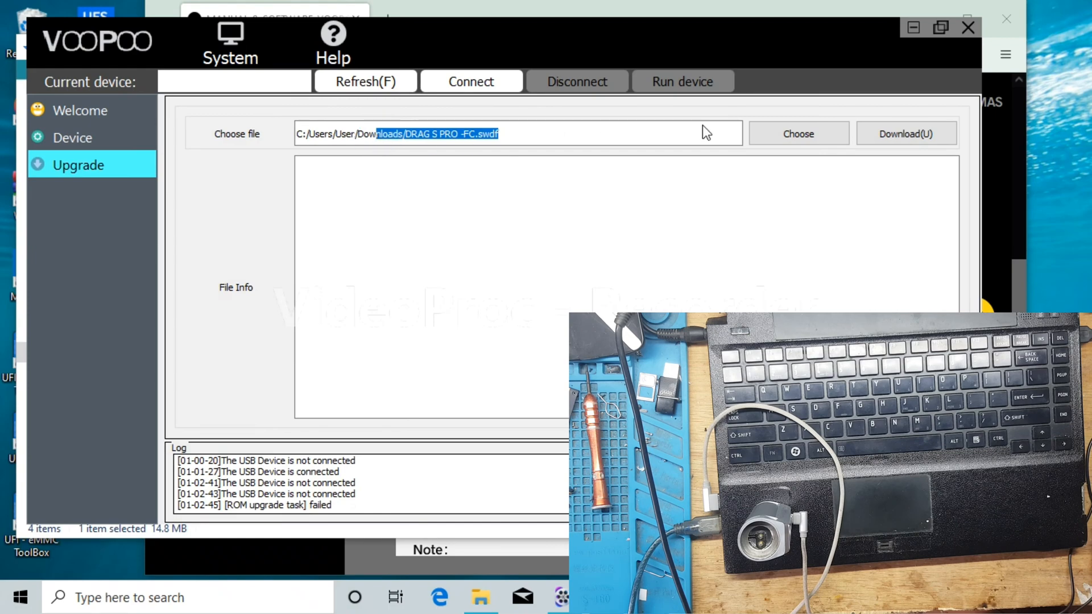
pyautogui.click(775, 133)
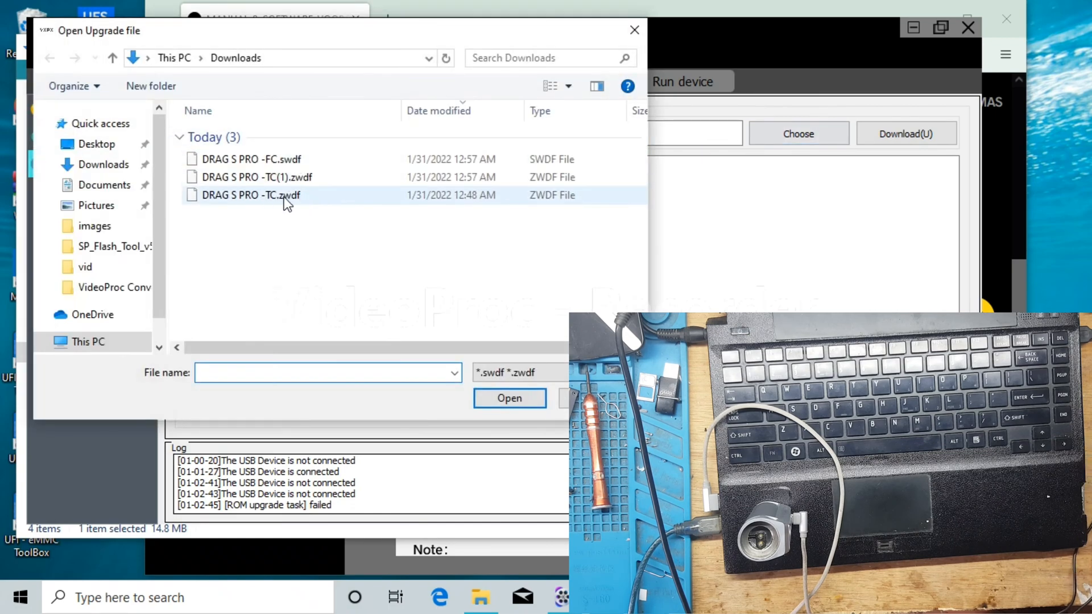
pyautogui.click(285, 196)
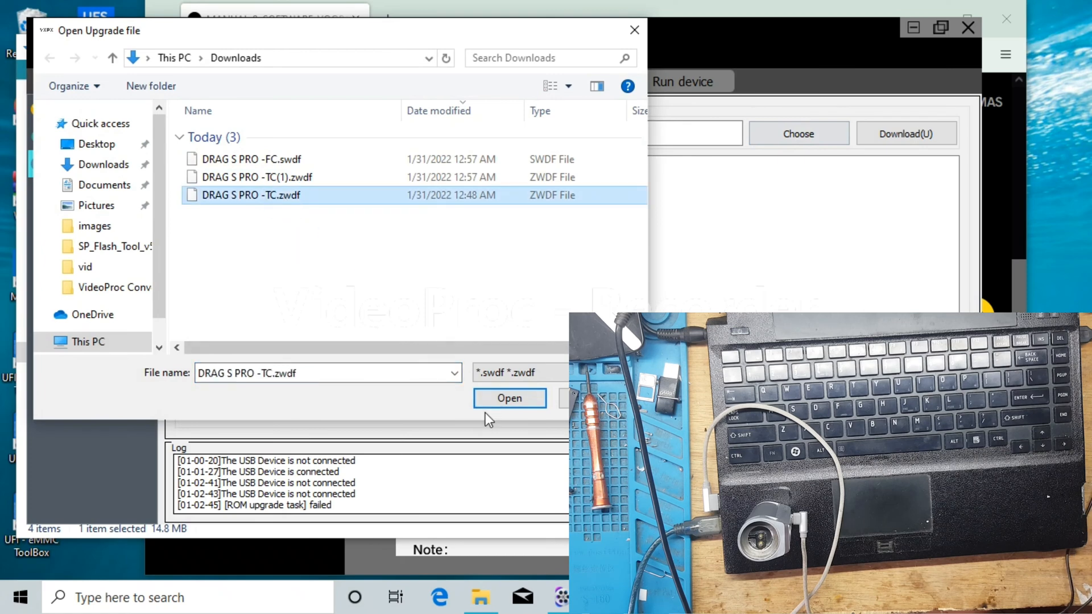
pyautogui.click(519, 398)
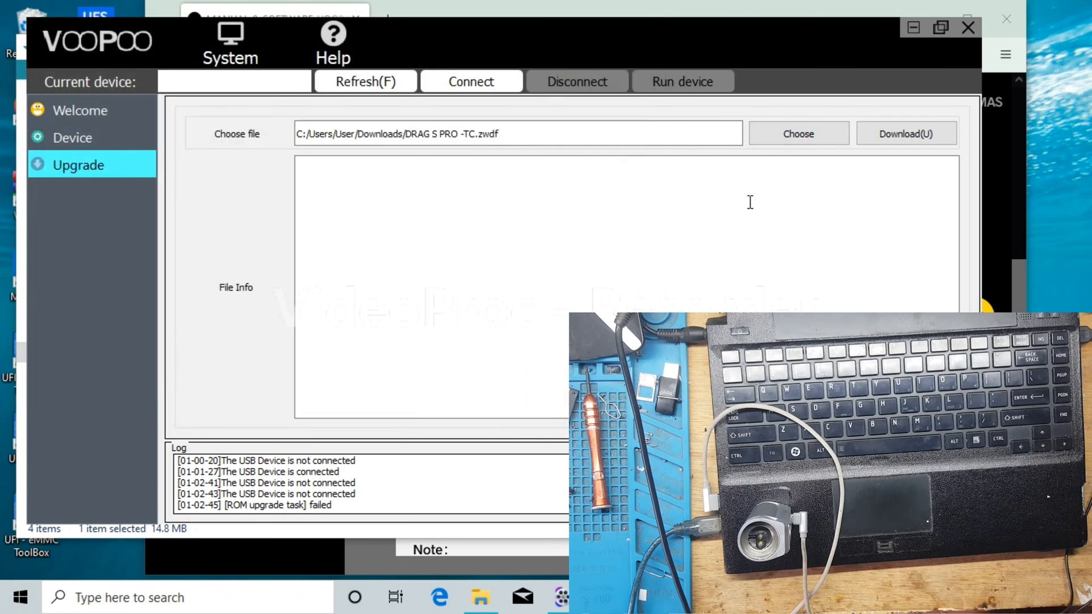
pyautogui.click(885, 141)
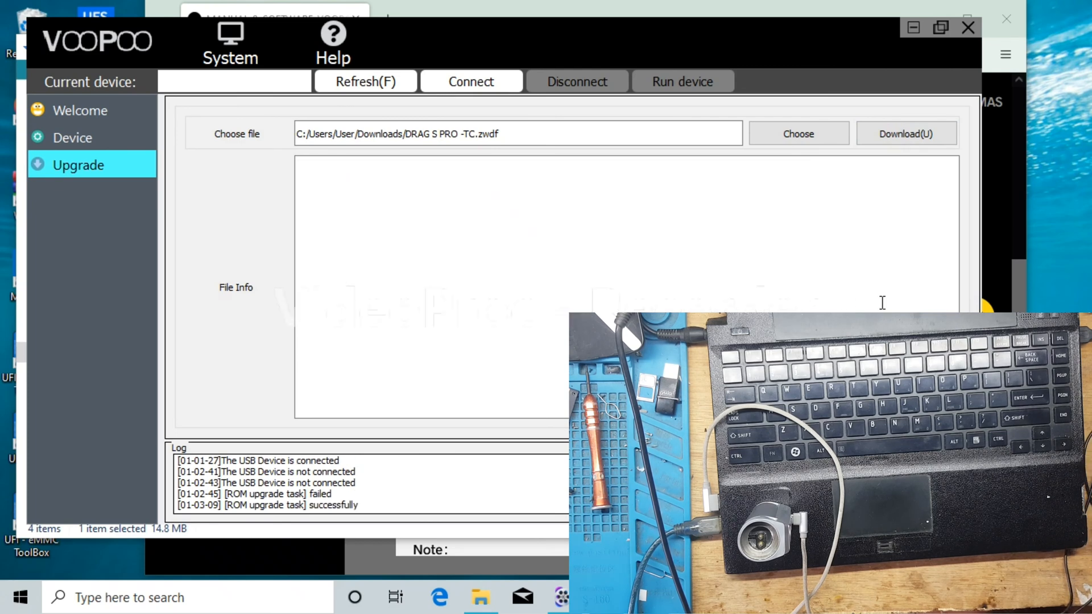
# Step: Check the result of the latest ROM upgrade task in the log
pyautogui.moveTo(360, 505)
pyautogui.mouseDown()
pyautogui.moveTo(282, 504)
pyautogui.moveTo(361, 511)
pyautogui.mouseUp()
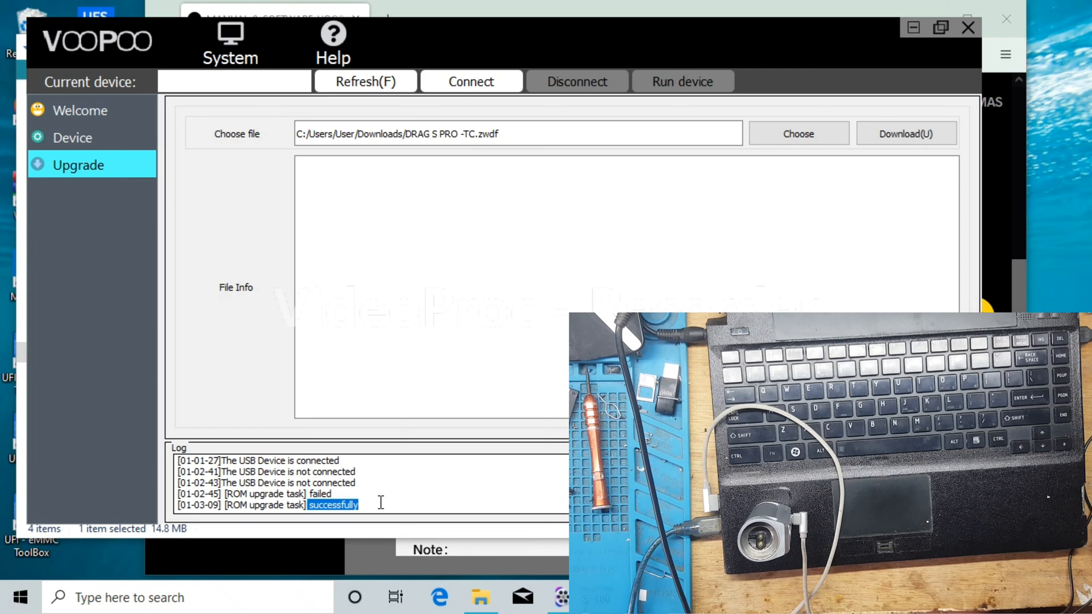
pyautogui.click(440, 315)
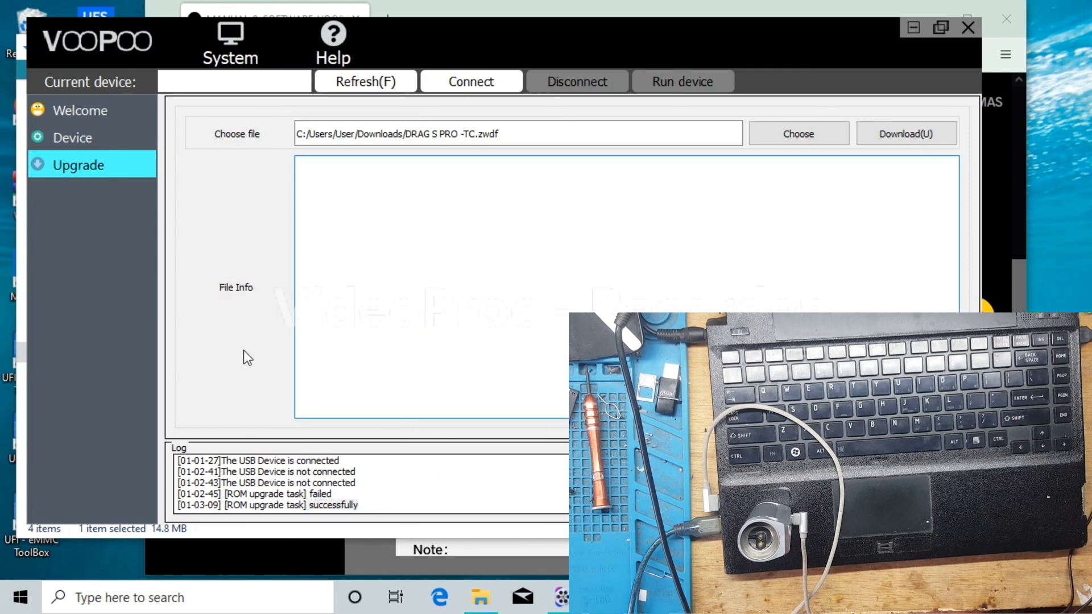
pyautogui.moveTo(377, 503); pyautogui.dragTo(275, 504)
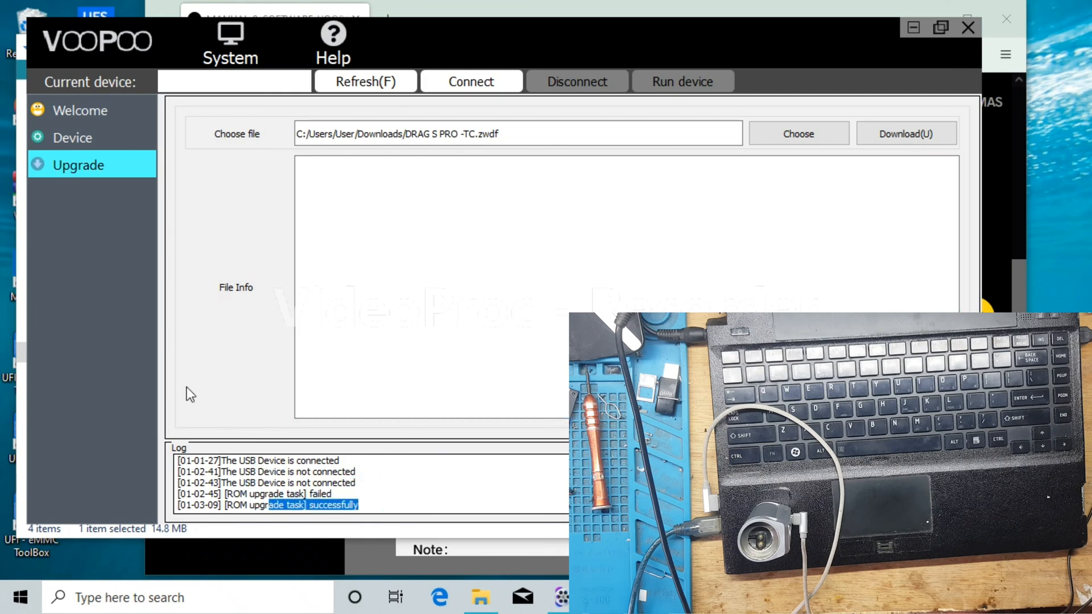